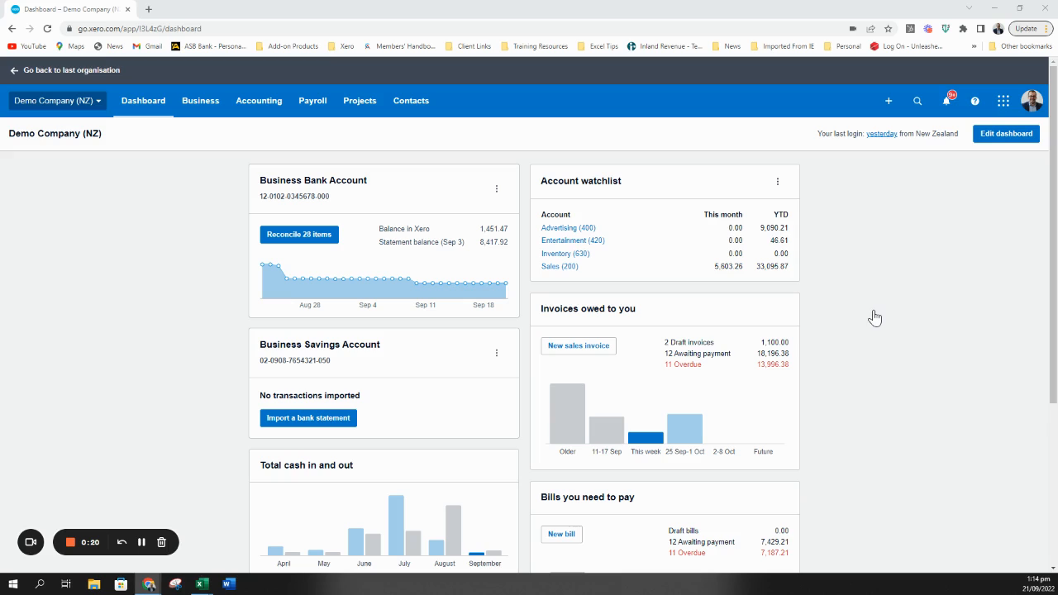
Step: Open the suppliers list and look through the amounts owed to each supplier
left_click(422, 105)
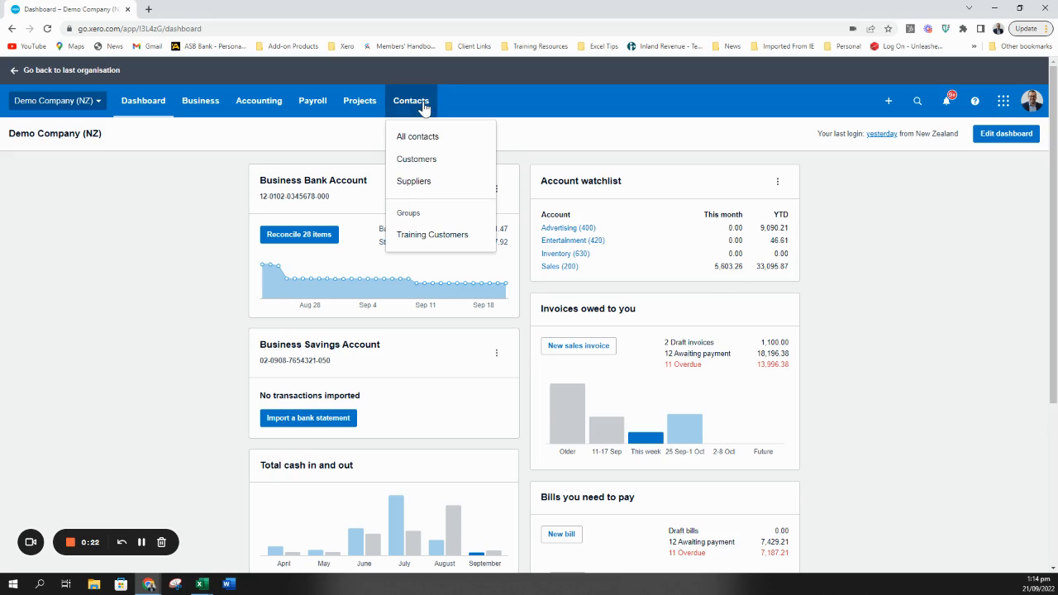
left_click(427, 185)
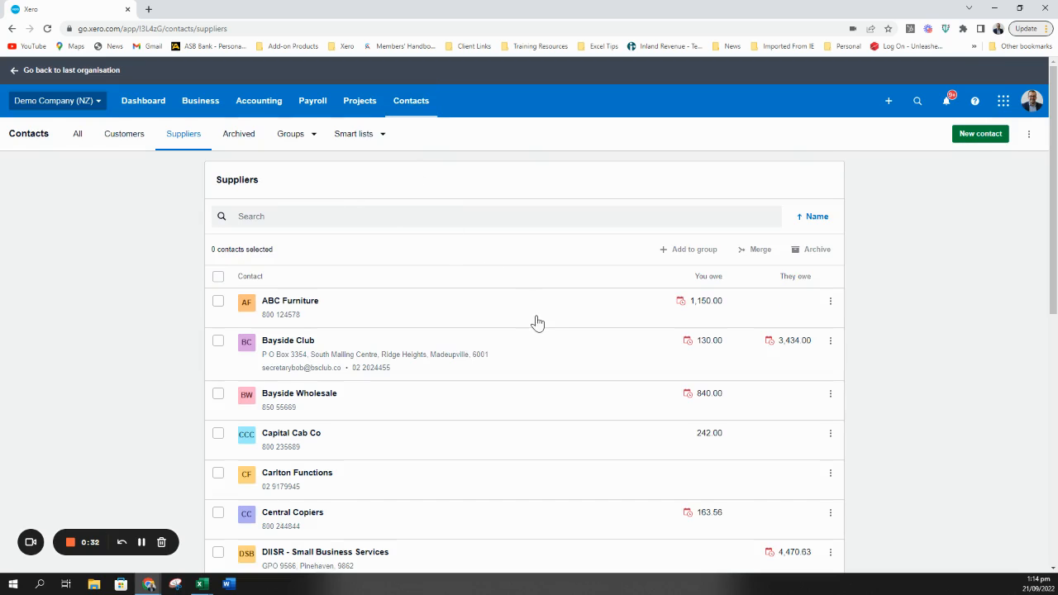
scroll(534, 323, "down", 1)
scroll(465, 286, "down", 1)
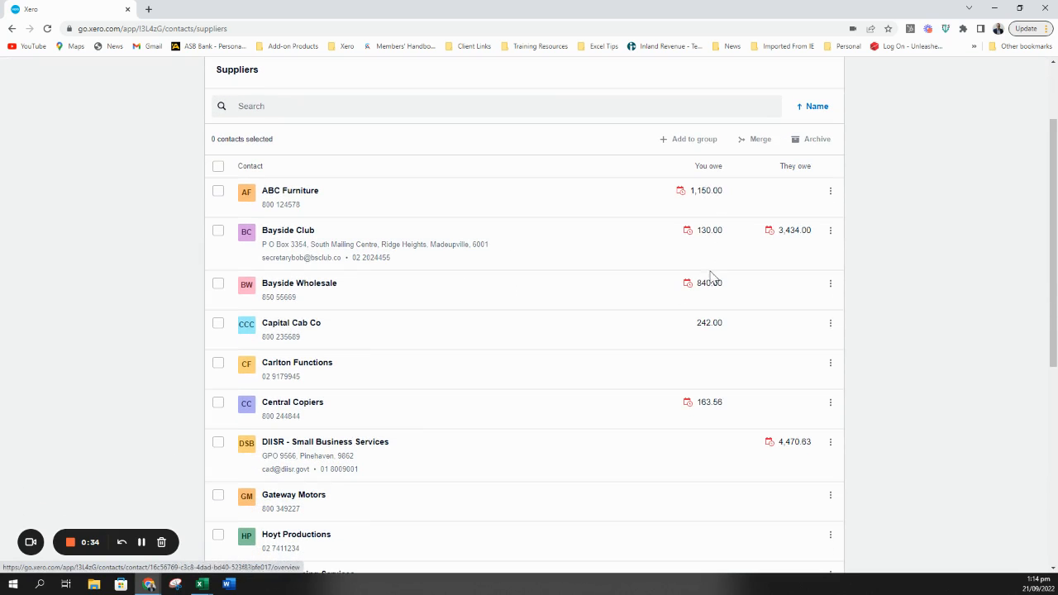
scroll(715, 374, "down", 2)
scroll(716, 373, "down", 2)
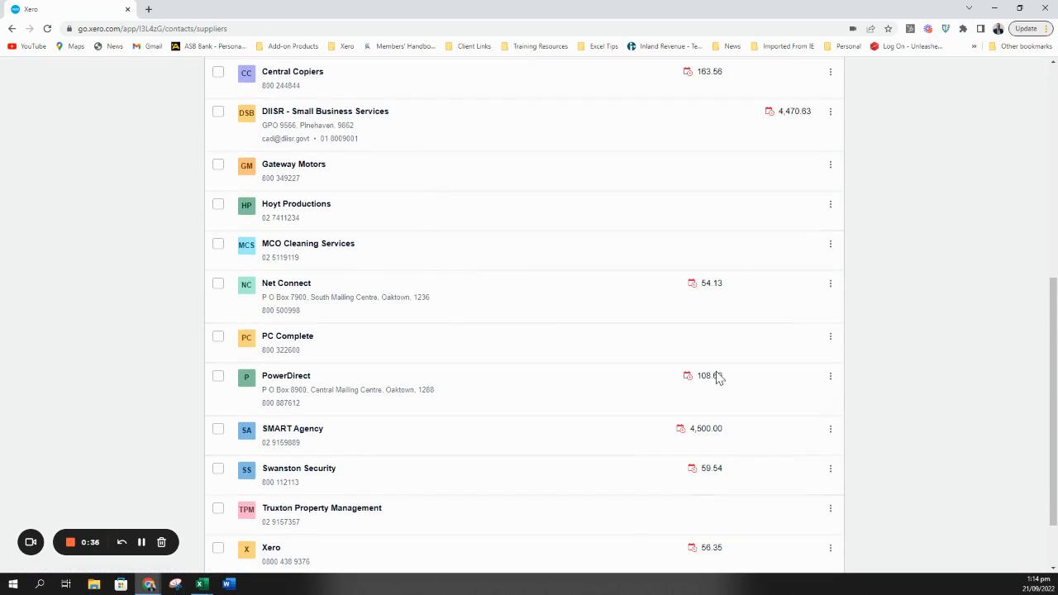
scroll(715, 373, "up", 3)
scroll(716, 376, "up", 1)
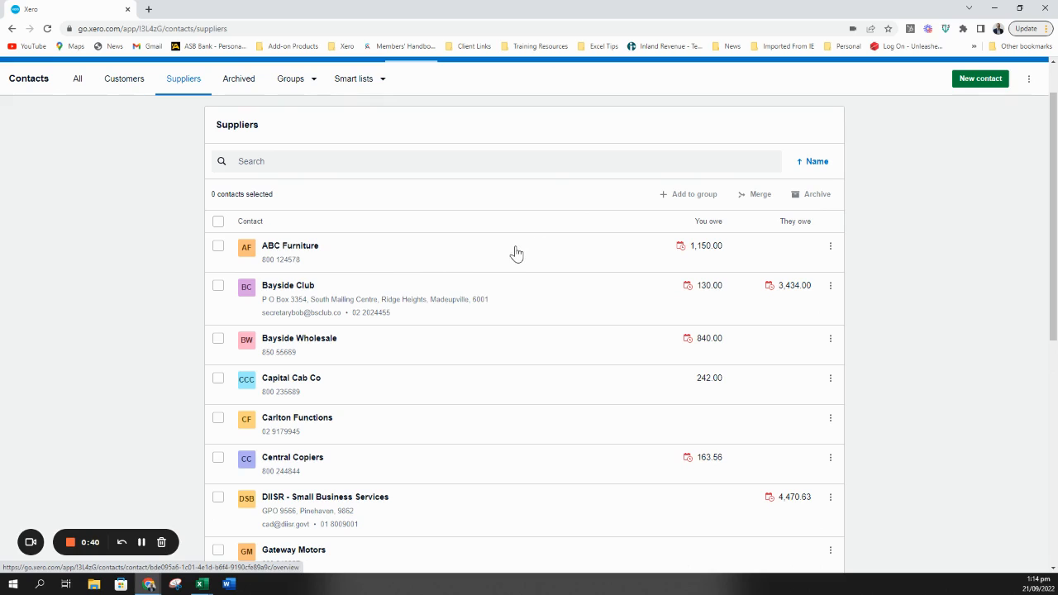
Step: Open the ABC Furniture contact for editing and view its financial details, including the bank account fields
left_click(370, 261)
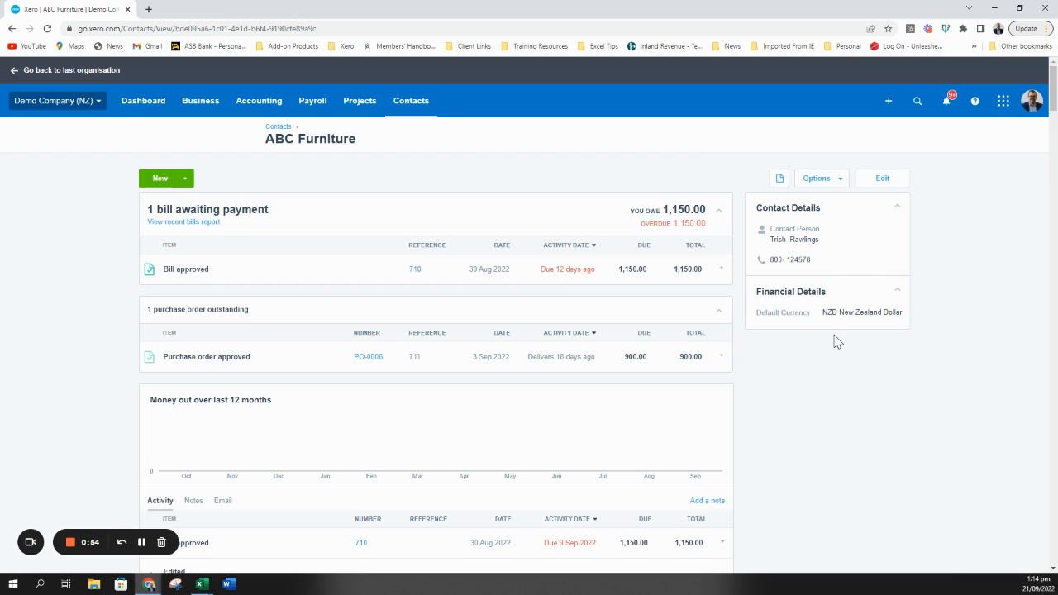
left_click(877, 182)
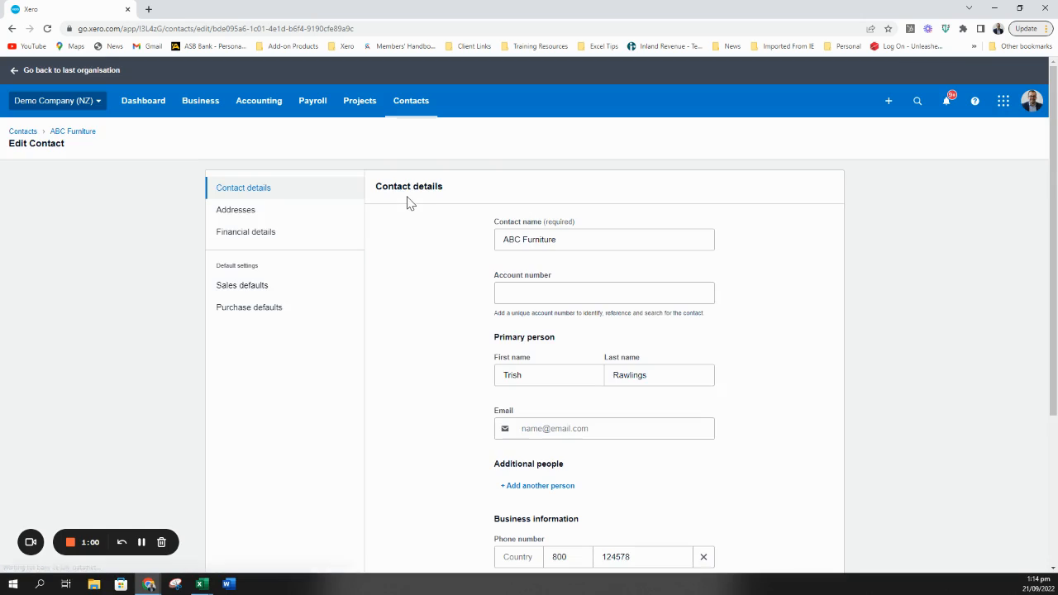
left_click(276, 238)
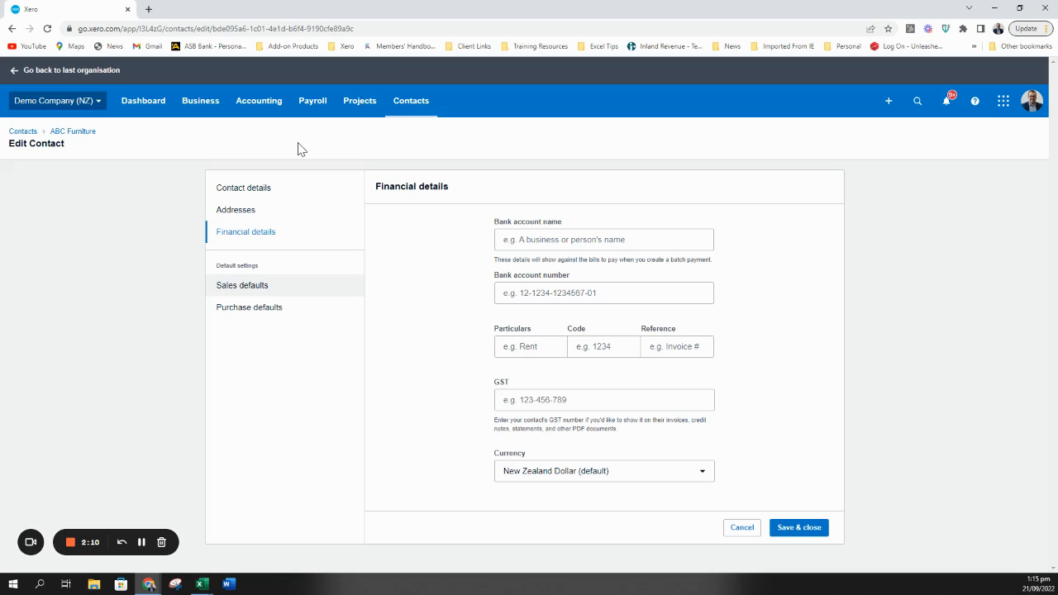
Step: Go to the bills to pay and list only those awaiting payment
left_click(205, 109)
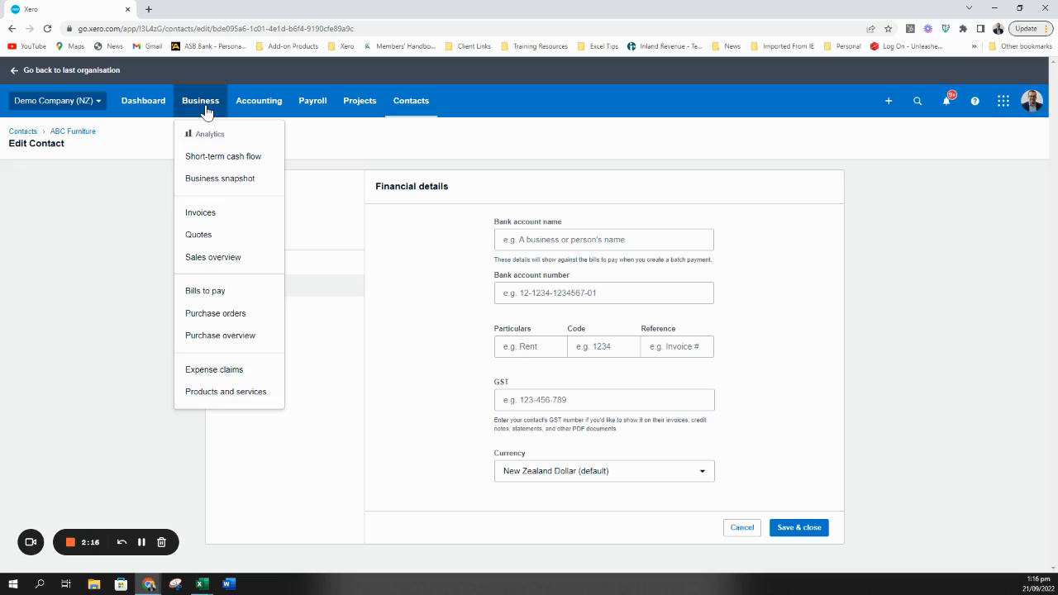
left_click(213, 295)
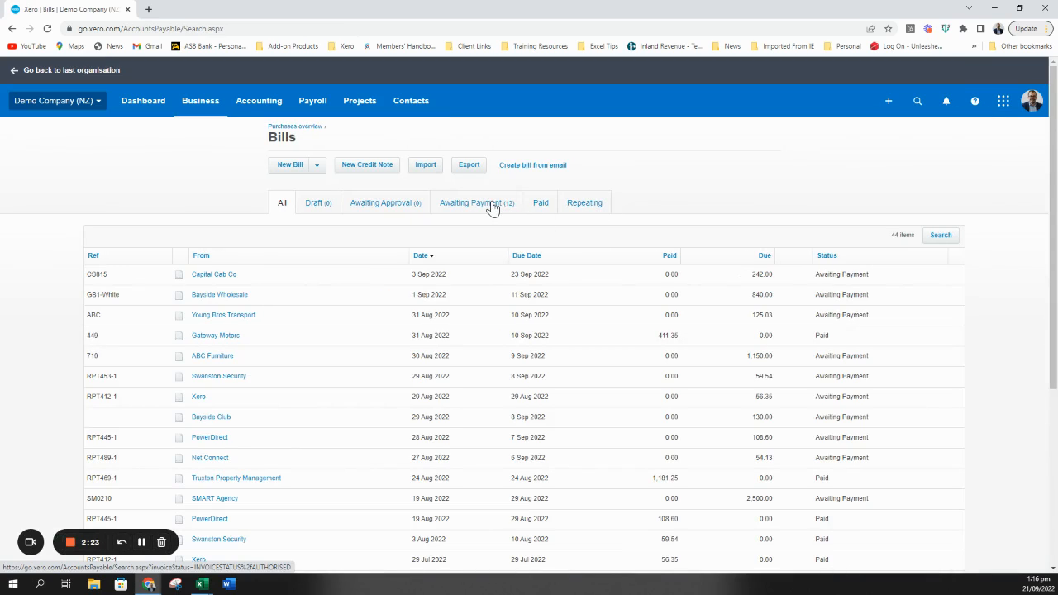
left_click(492, 205)
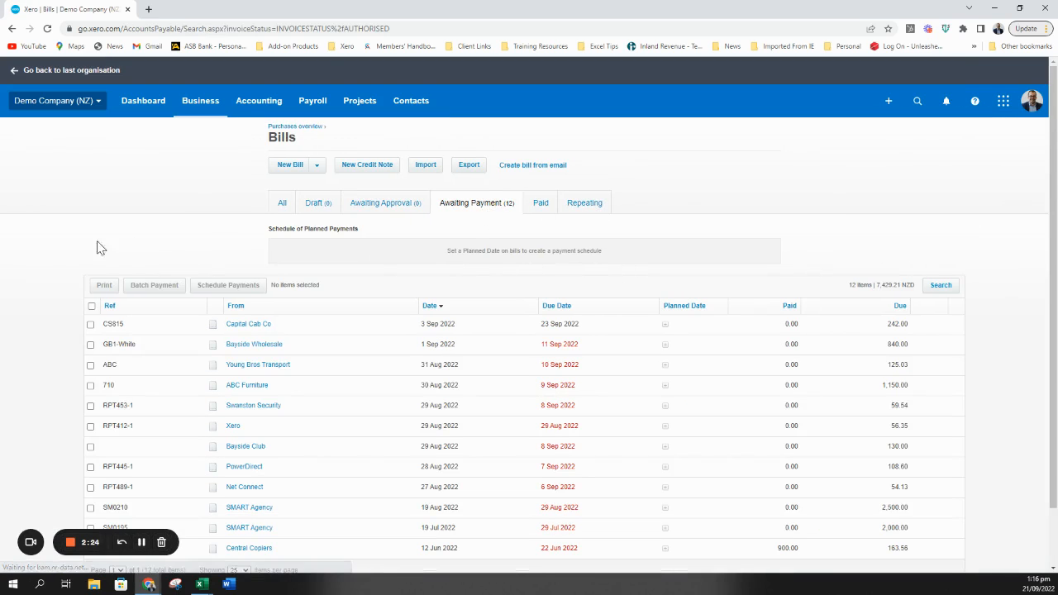
scroll(70, 259, "down", 1)
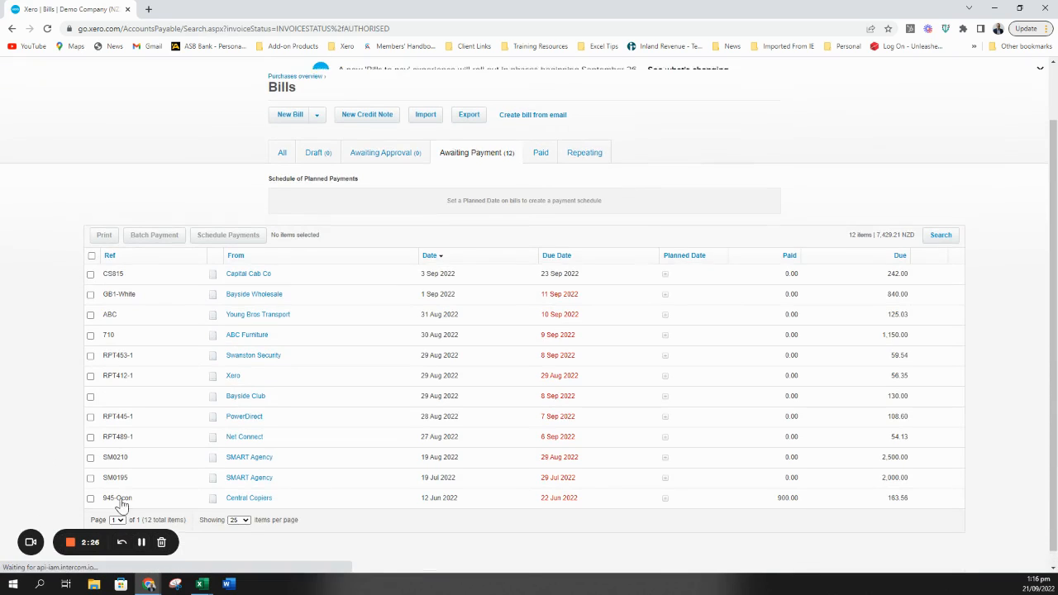
scroll(238, 450, "down", 1)
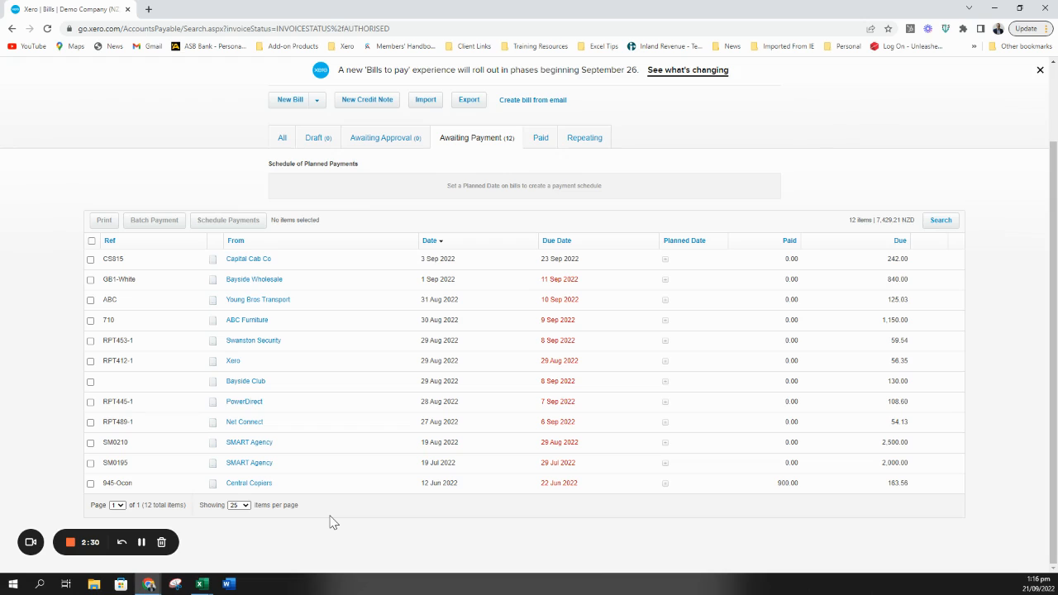
Step: Set the list of bills awaiting payment to show 200 items per page
left_click(243, 506)
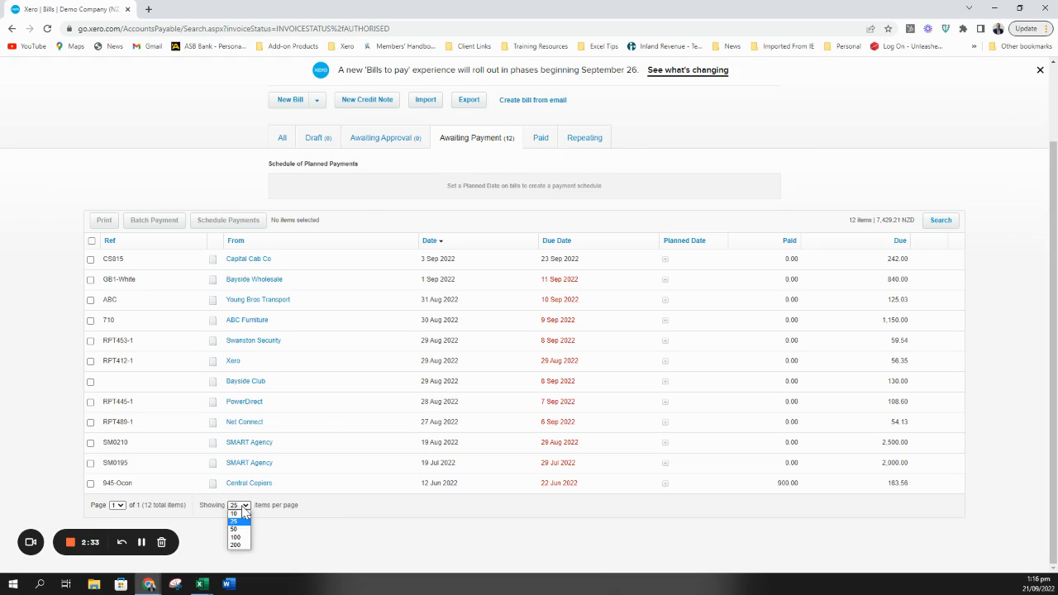
left_click(236, 544)
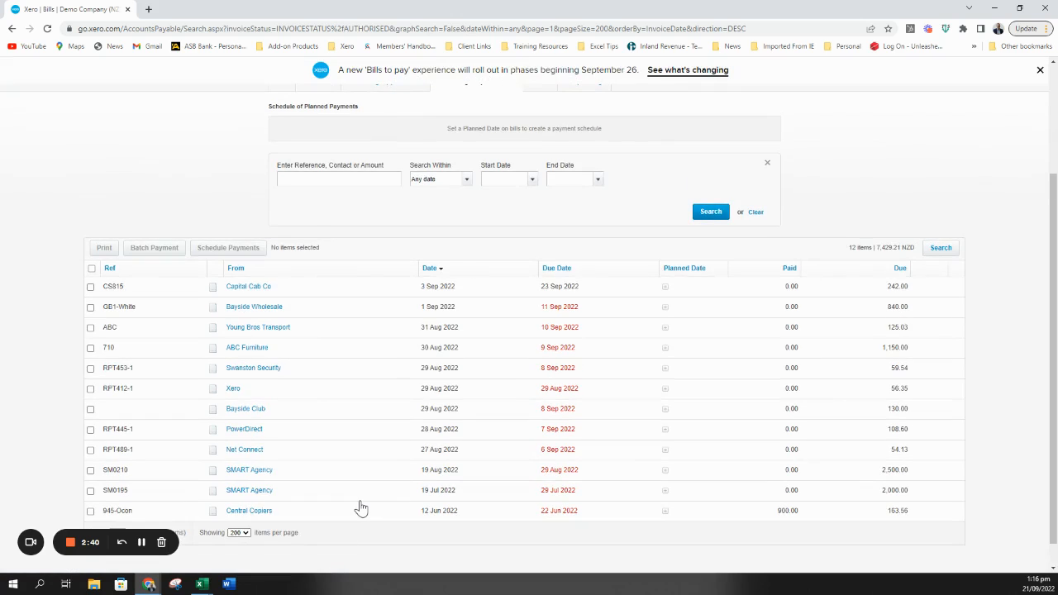
scroll(361, 507, "down", 1)
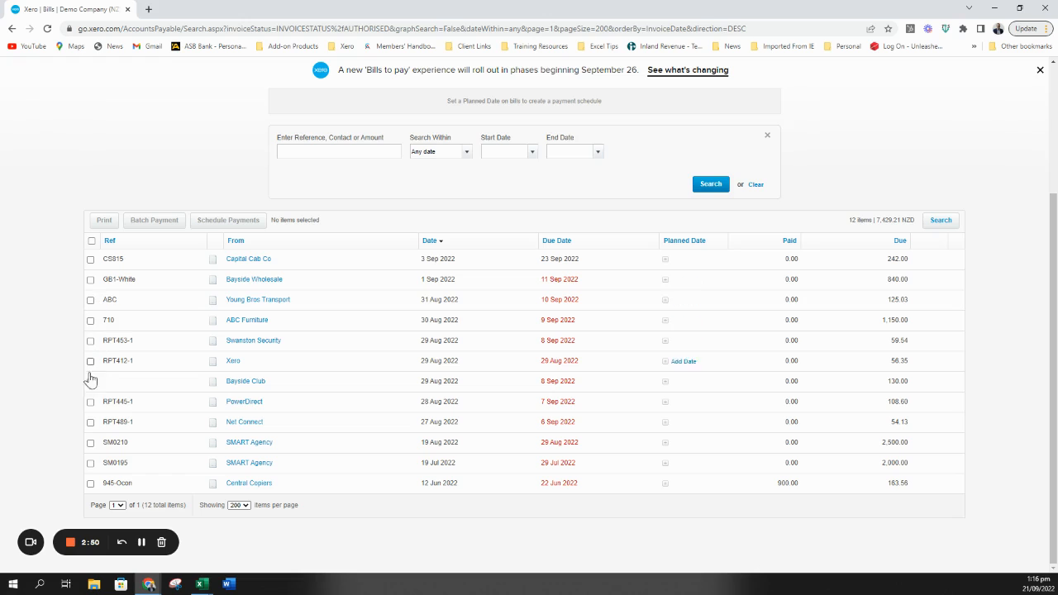
Step: Select all bills awaiting payment and start a new batch payment for them
left_click(92, 241)
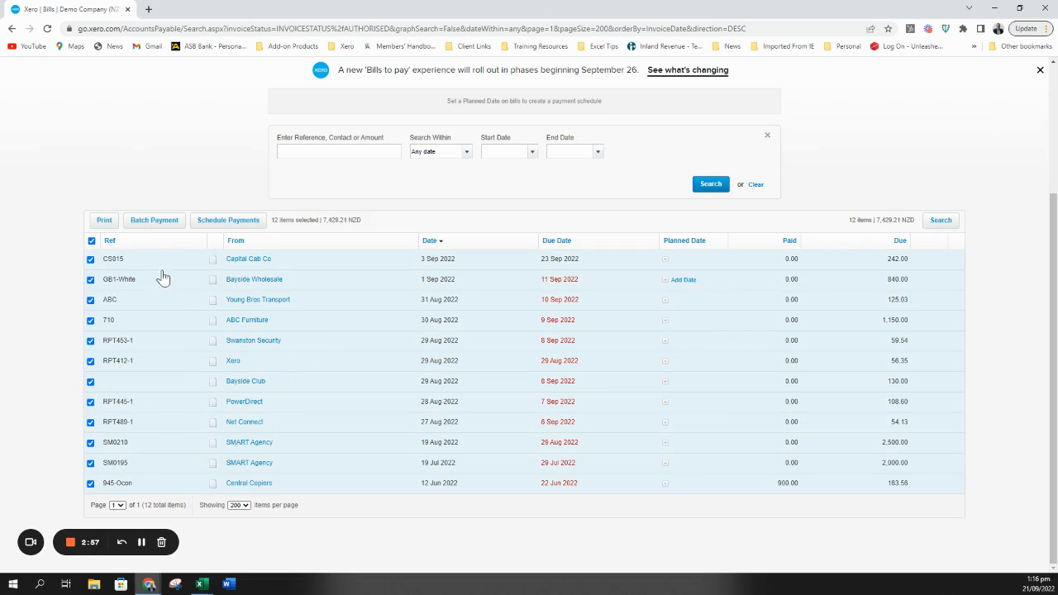
left_click(142, 226)
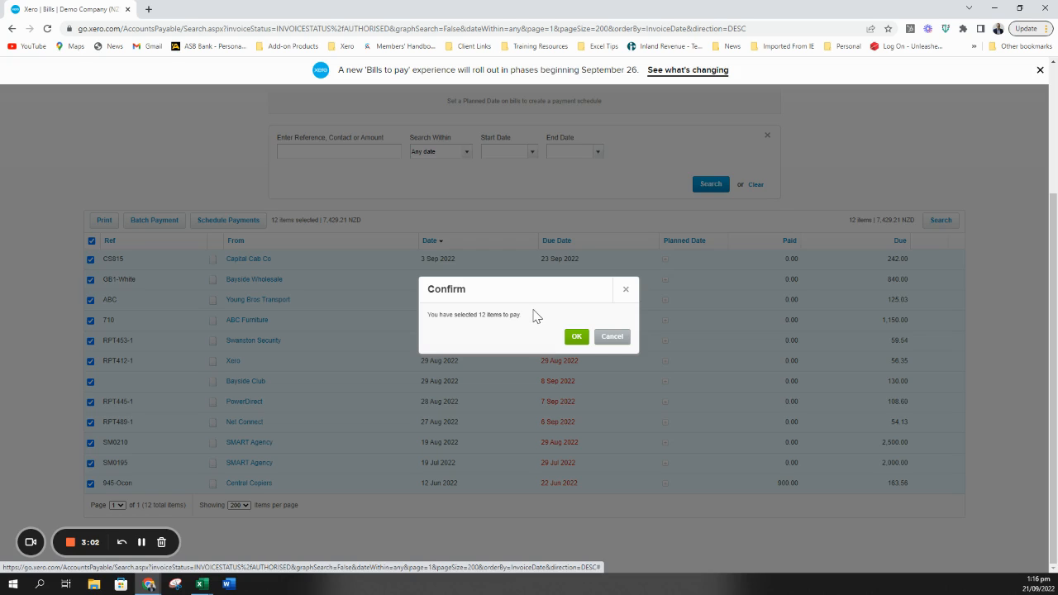
left_click(576, 337)
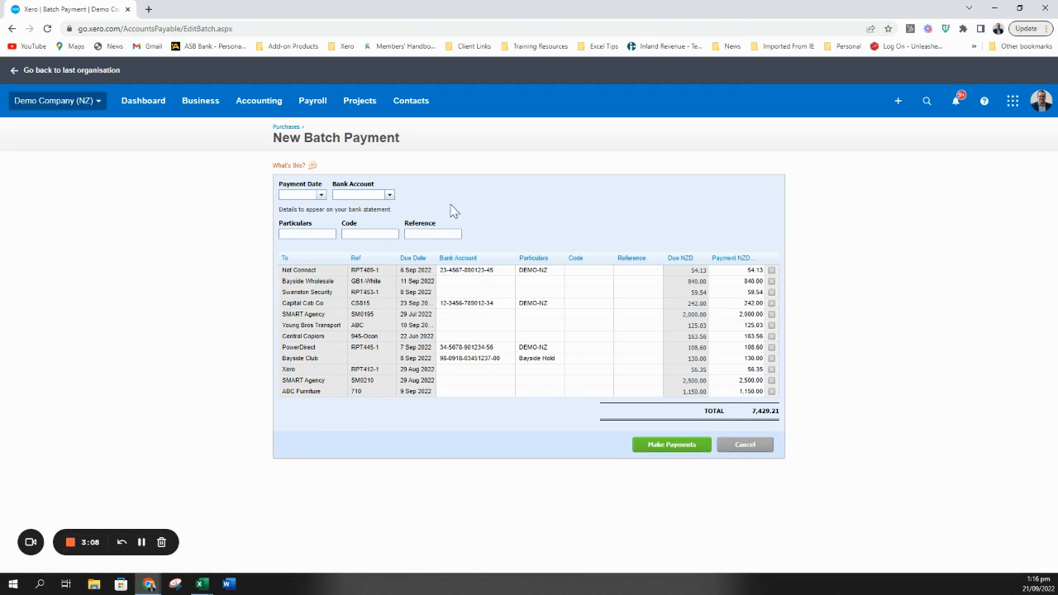
Step: Set the batch's payment date to 21 Sep 2022 and its bank account to Business Bank Account
left_click(321, 200)
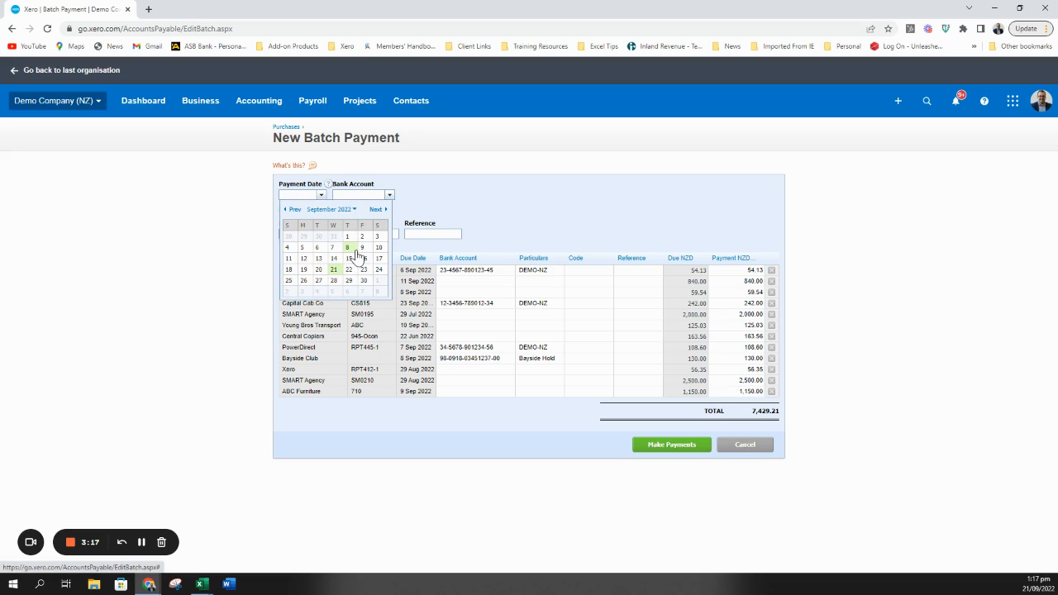
left_click(450, 210)
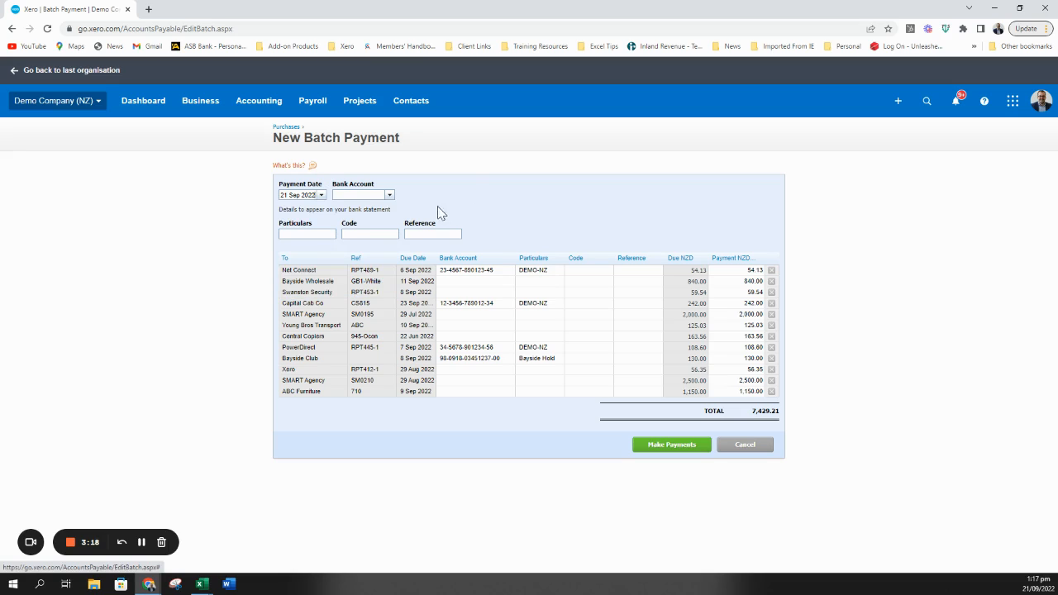
left_click(389, 198)
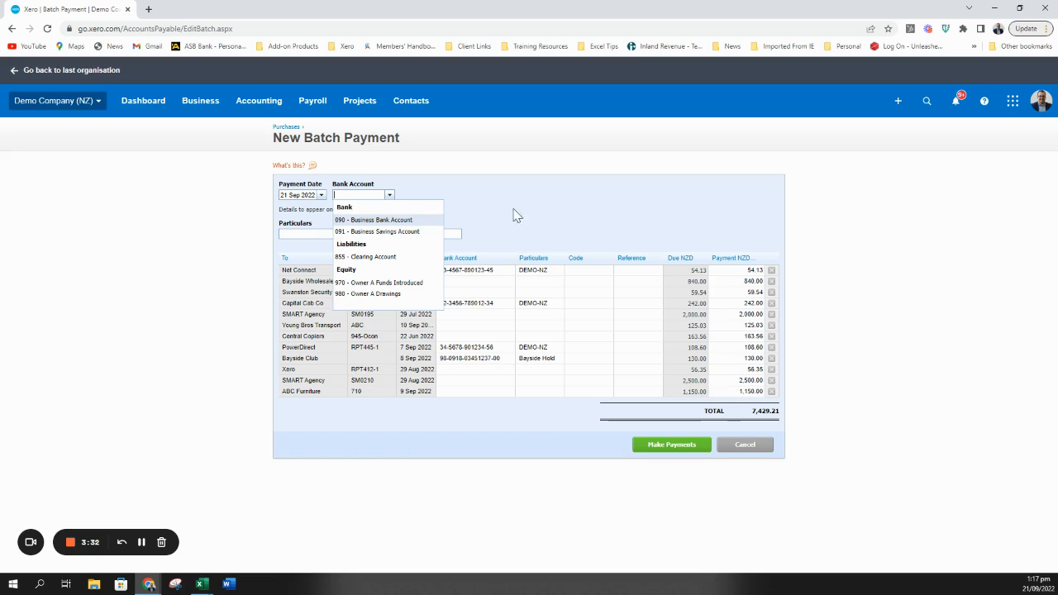
left_click(396, 221)
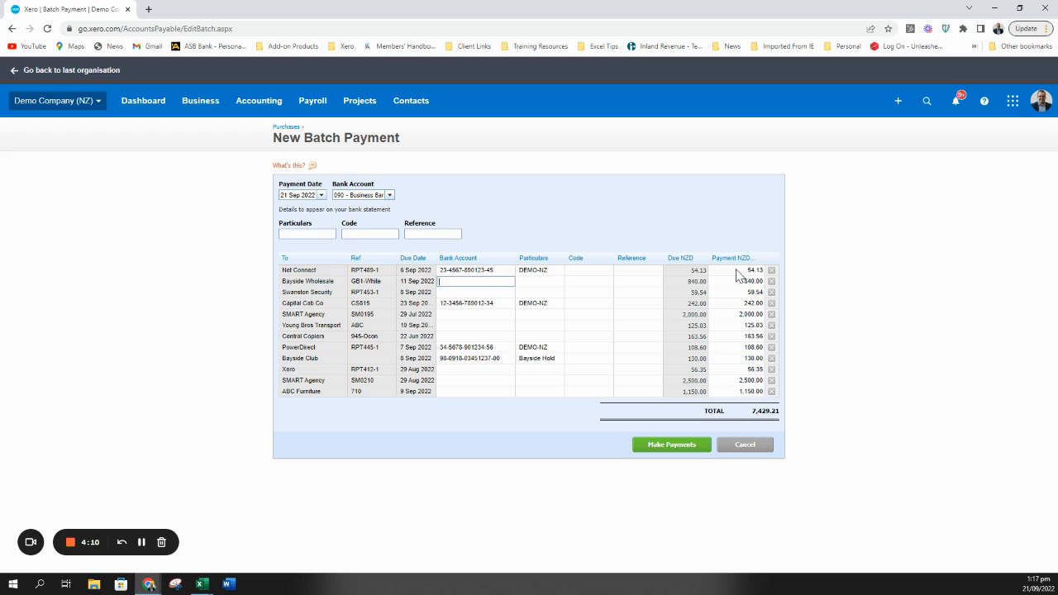
Step: Set the payment on the 2,000.00 SMART Agency bill to 1,000.00 and remove the 2,500.00 SMART Agency bill from the batch
left_click(738, 314)
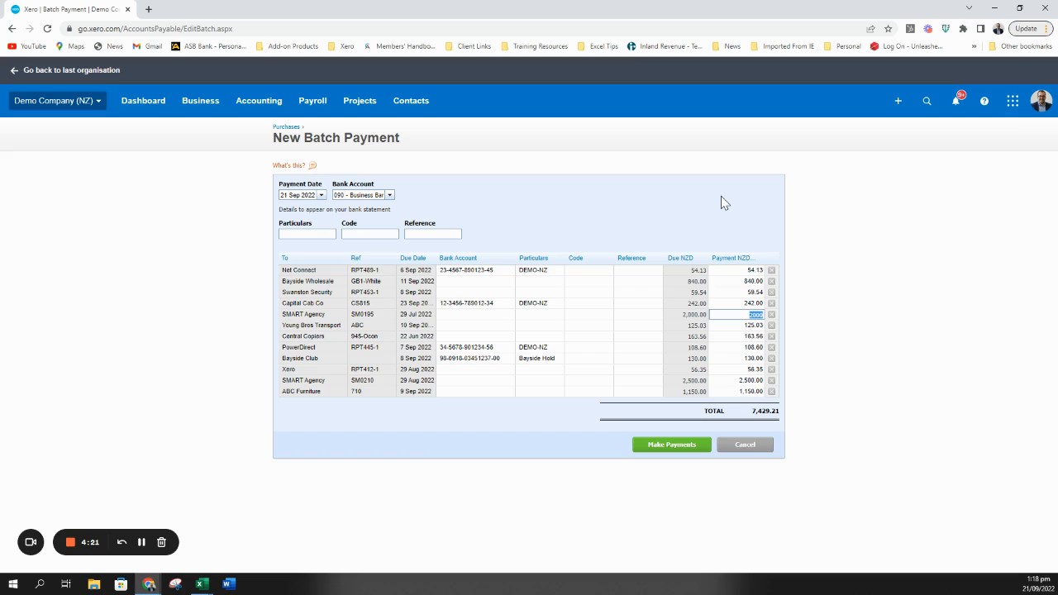
type("100")
key("Tab")
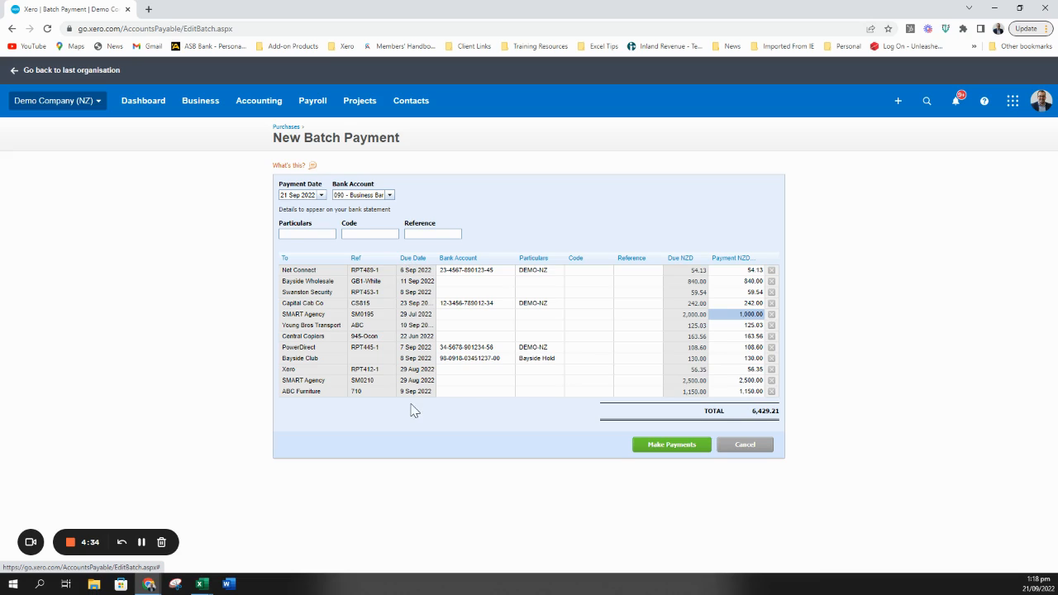
left_click(771, 381)
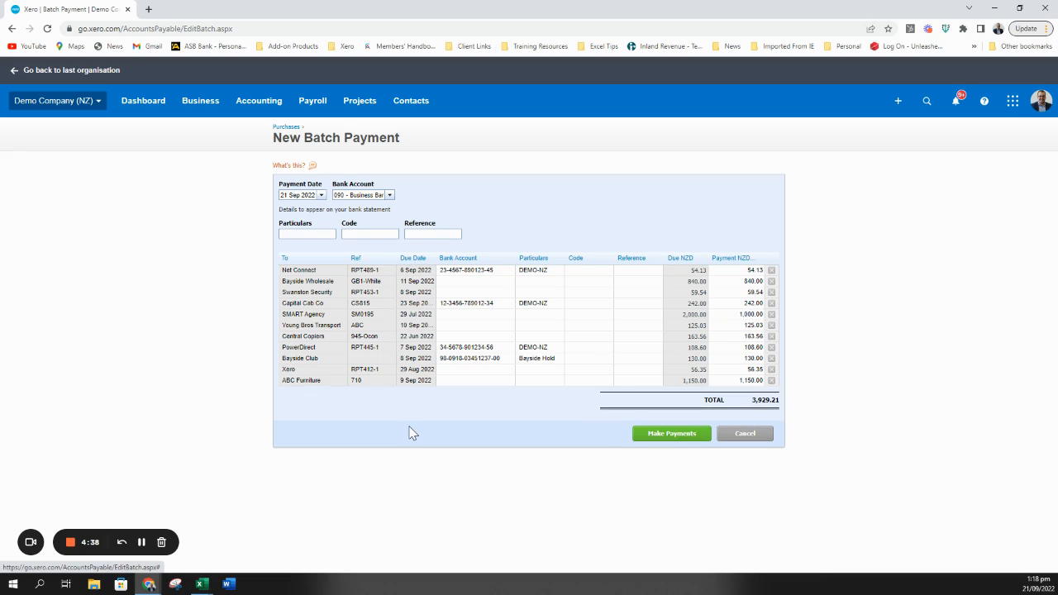
Step: Make the payments to create the batch payment, and review the resulting transaction
left_click(670, 435)
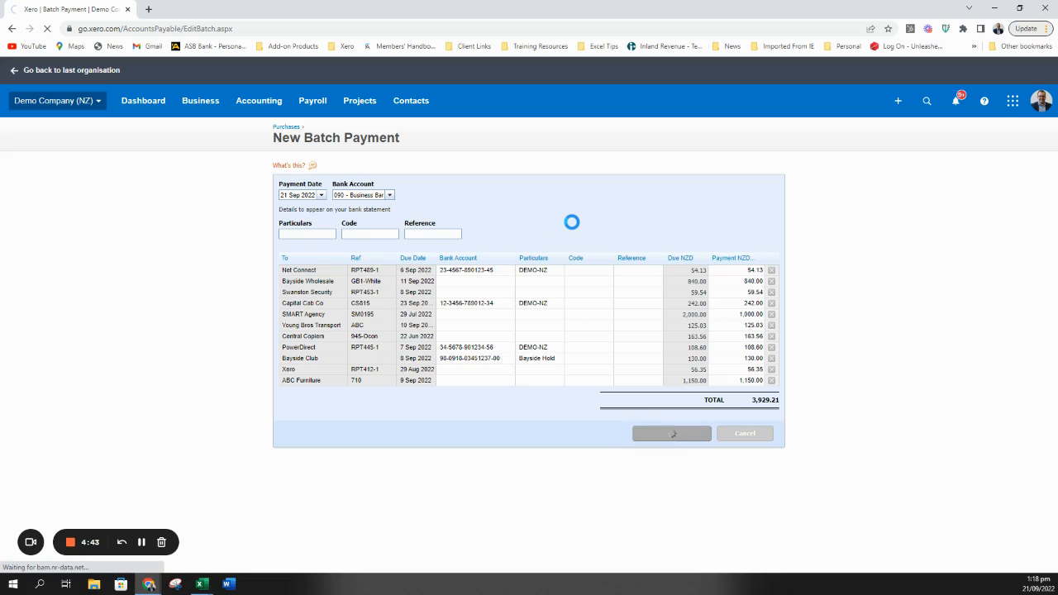
scroll(574, 271, "down", 2)
scroll(573, 266, "up", 2)
scroll(573, 266, "down", 1)
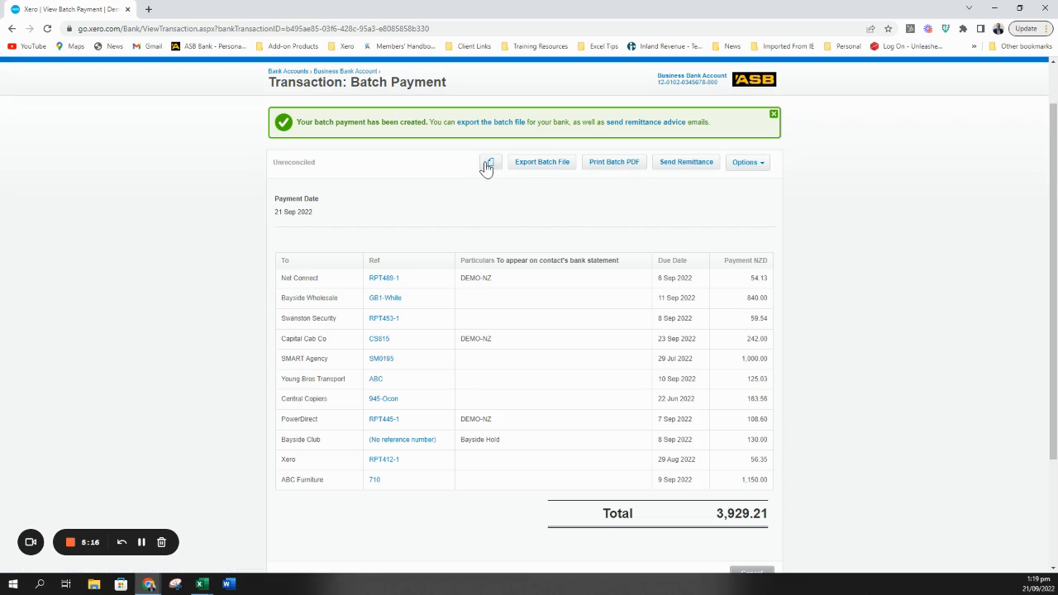
Step: Examine the further options available for the batch payment and its listed supplier payments
left_click(753, 172)
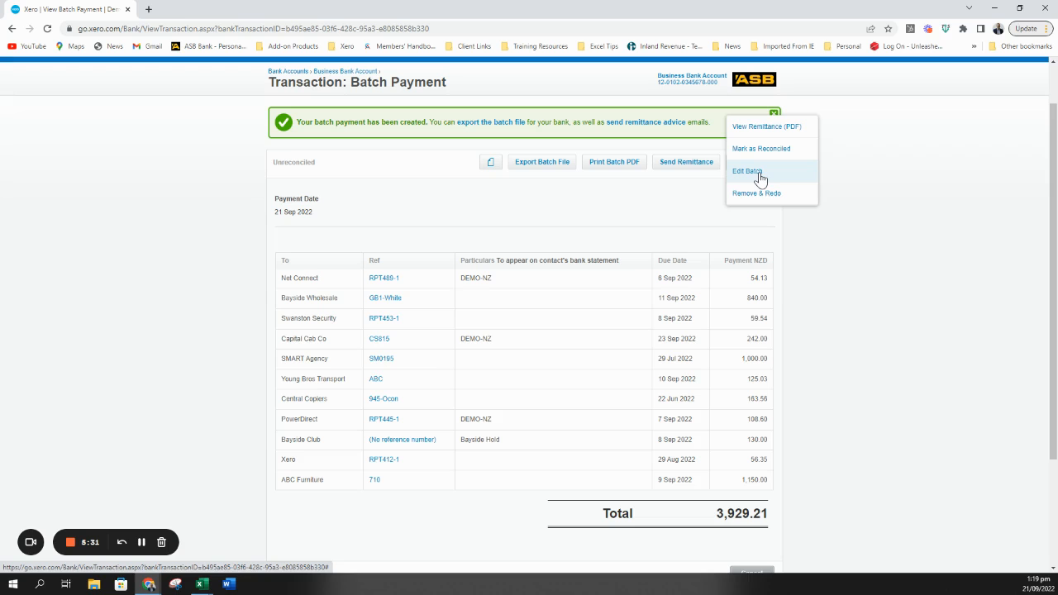
scroll(314, 203, "up", 1)
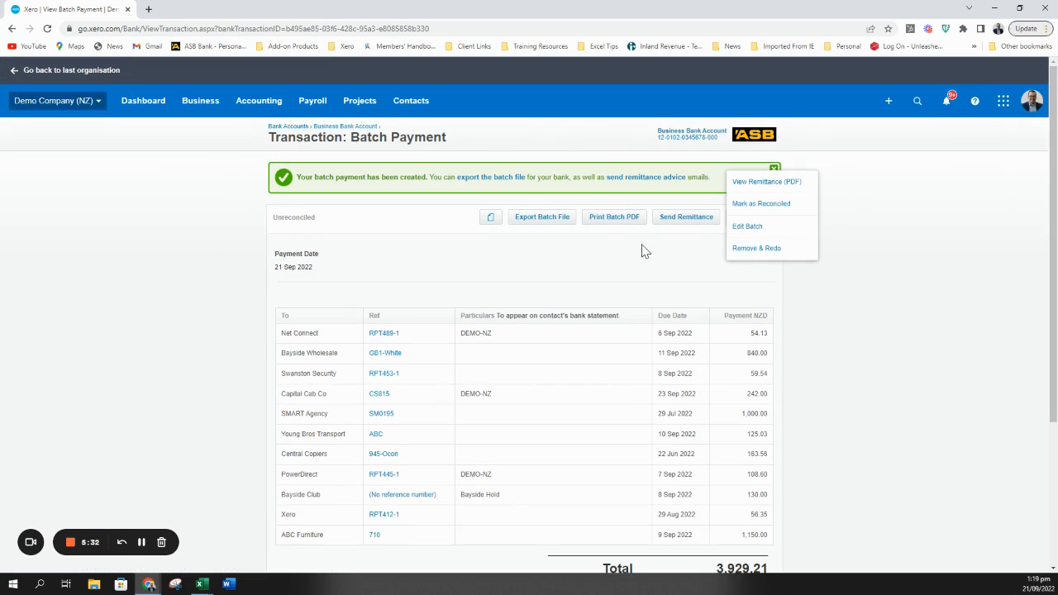
scroll(644, 251, "down", 2)
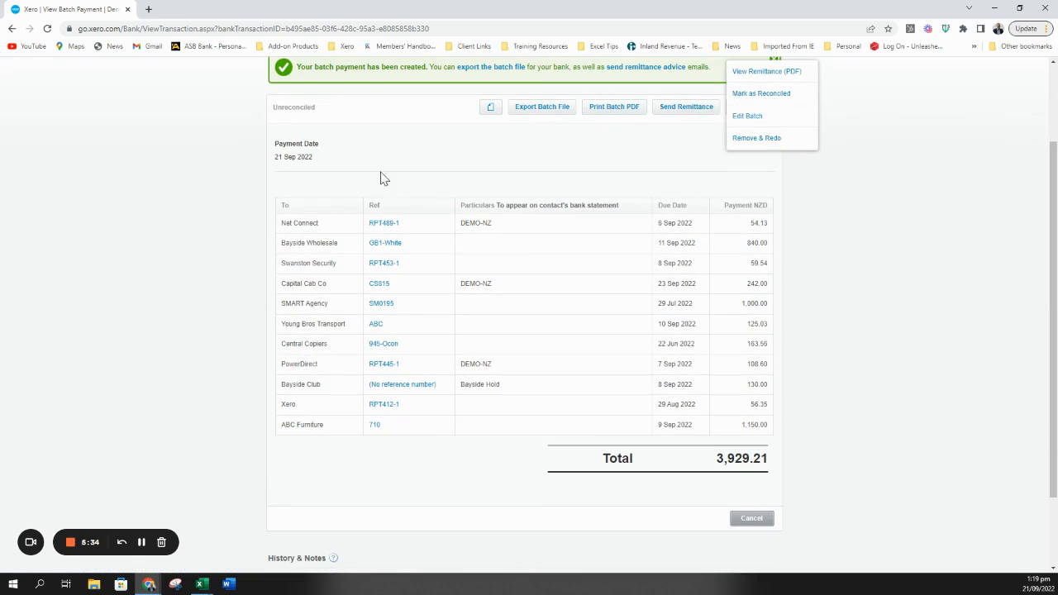
scroll(402, 180, "up", 2)
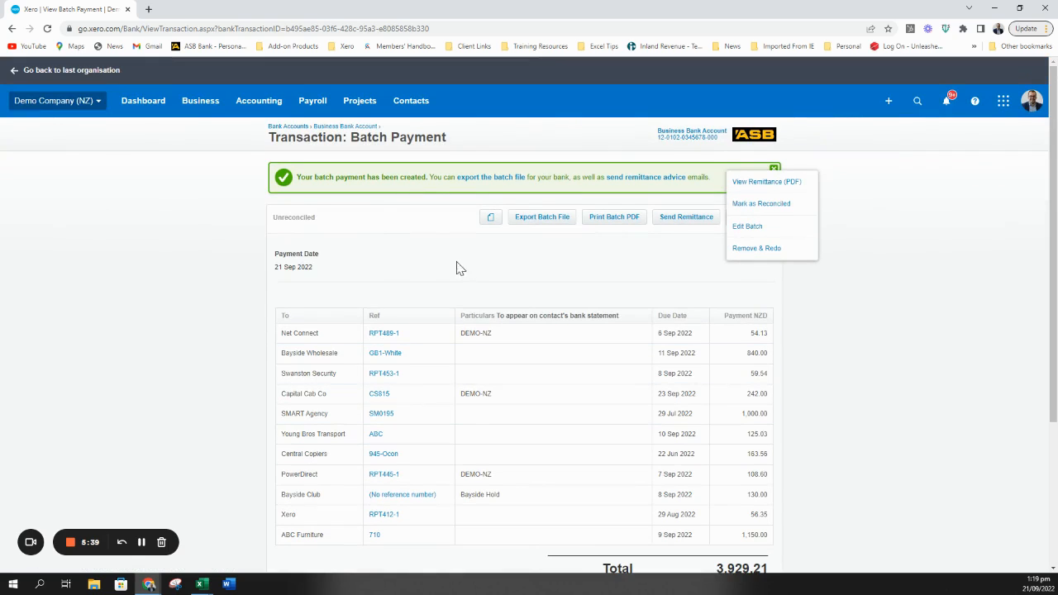
left_click(425, 266)
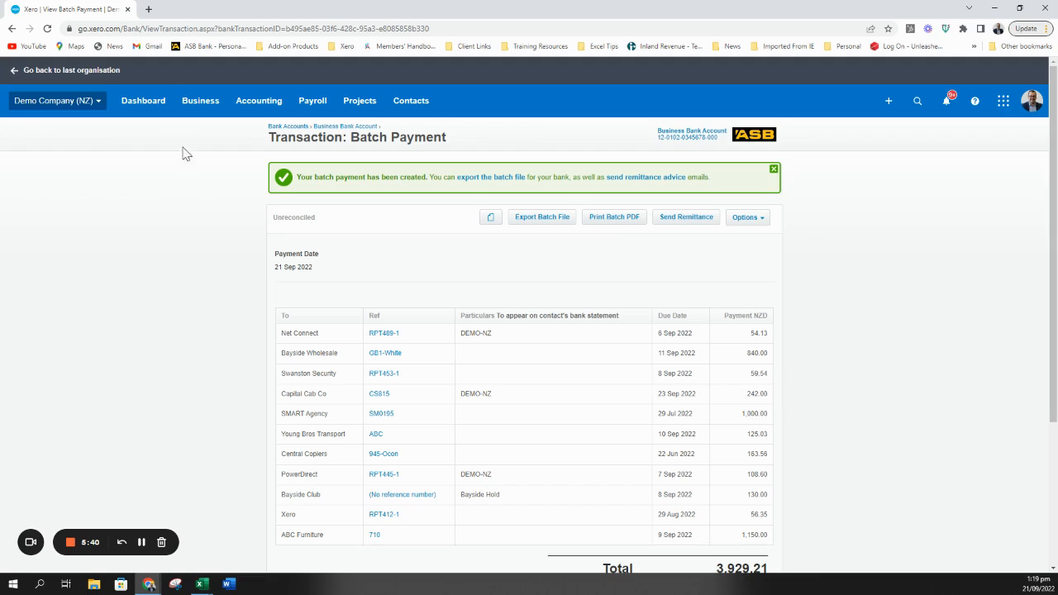
Step: Return to the dashboard, open the Business Bank Account's transactions and sort them by status with unreconciled ones first
left_click(141, 112)
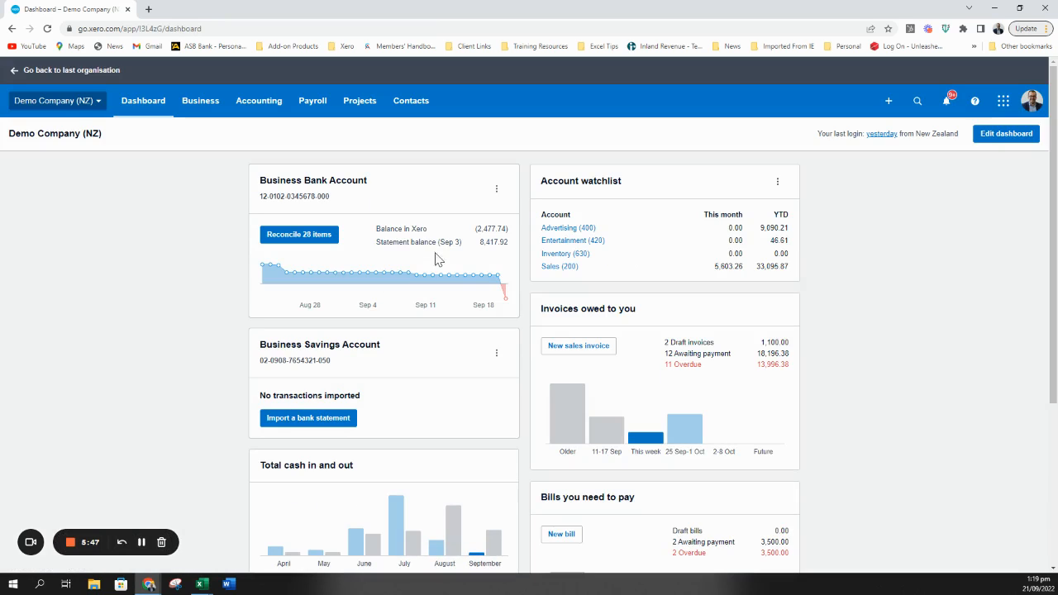
left_click(349, 183)
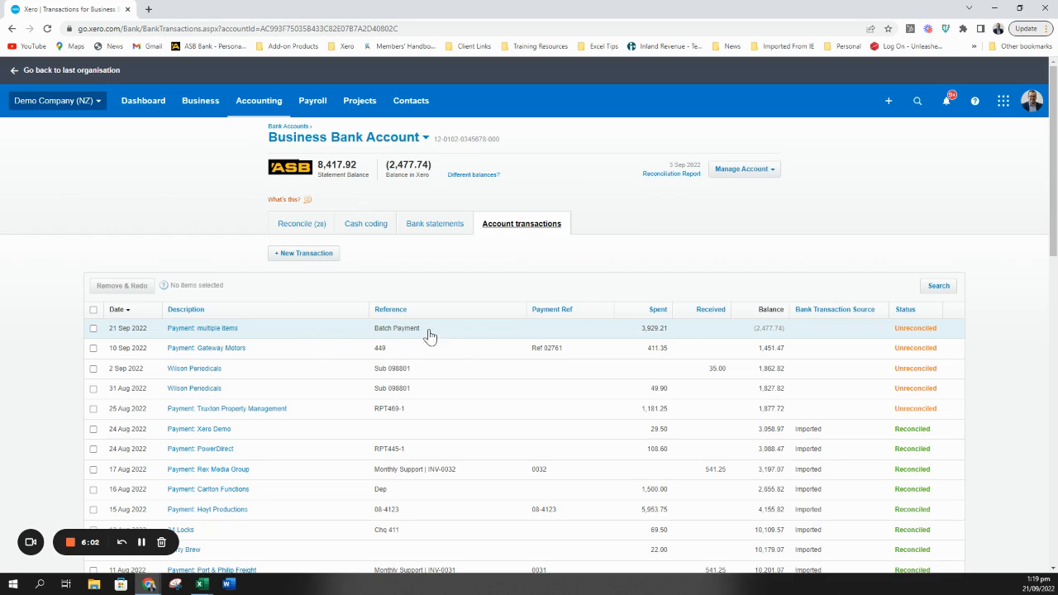
left_click(909, 312)
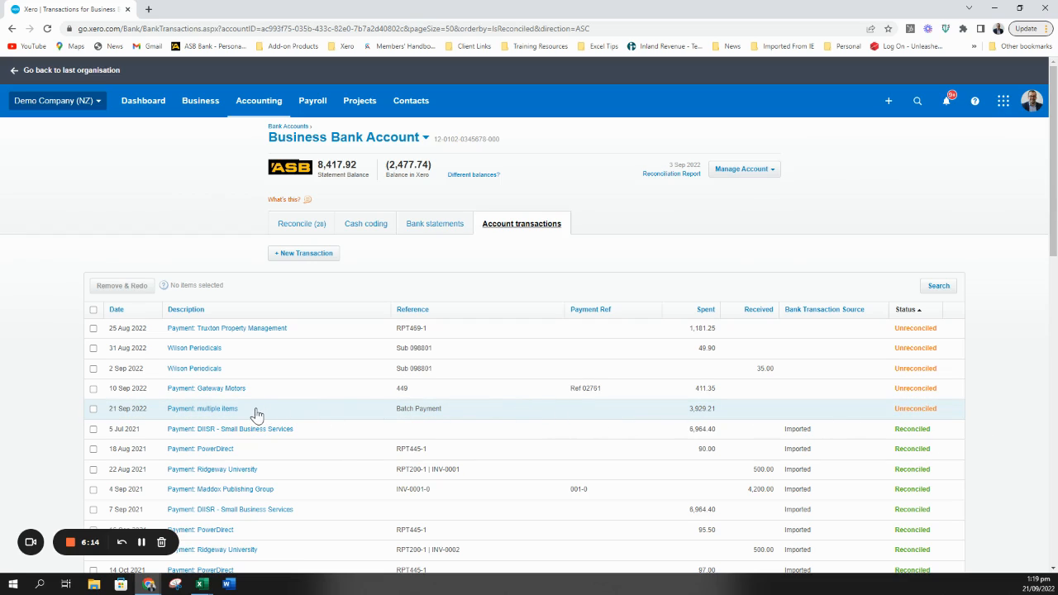
Step: Open the unreconciled 21 Sep 2022 batch payment and bring up its further options
left_click(232, 410)
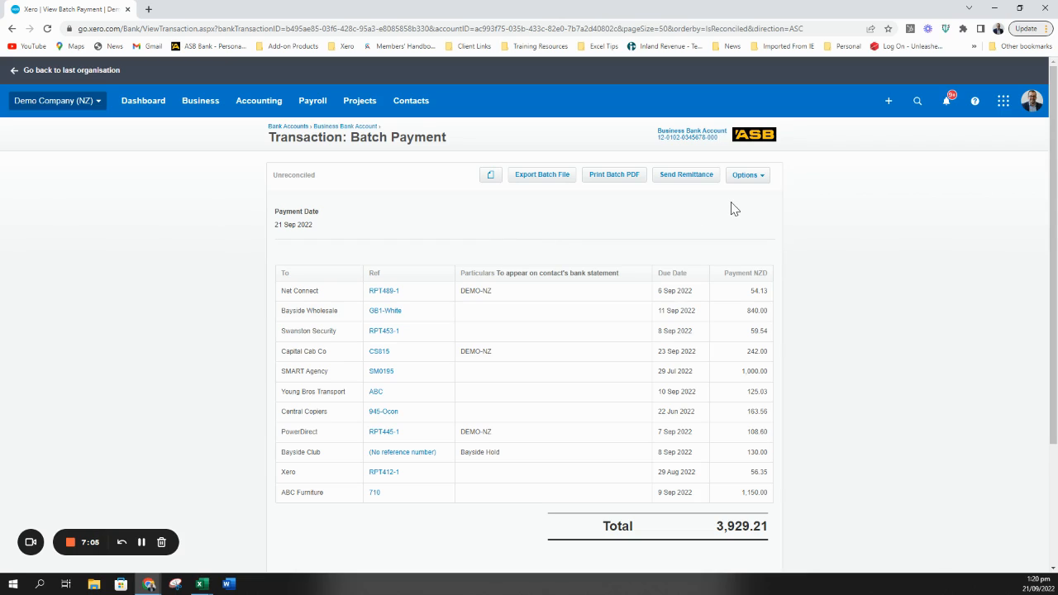
left_click(748, 176)
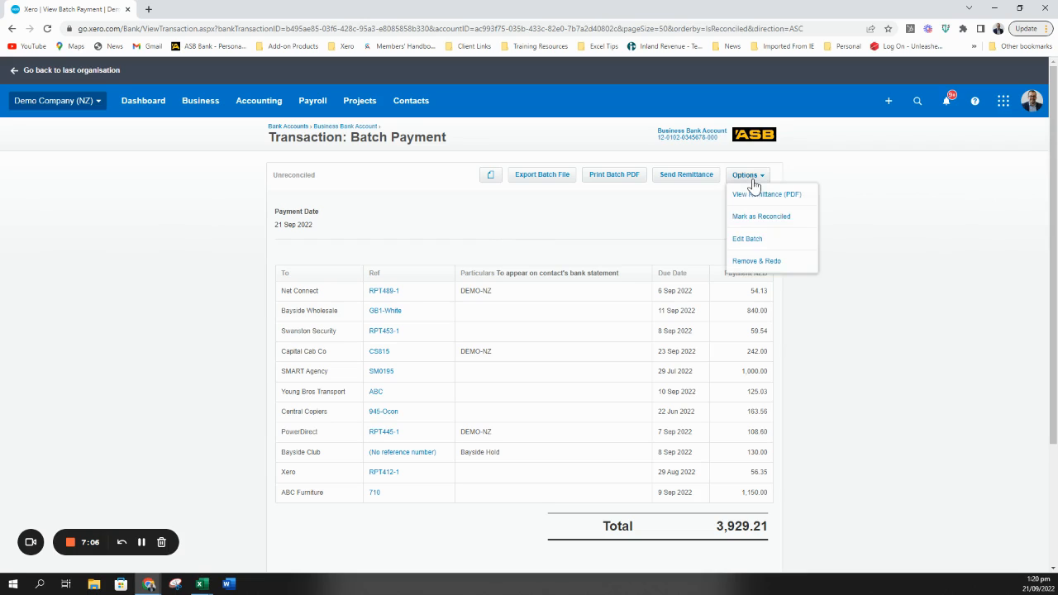